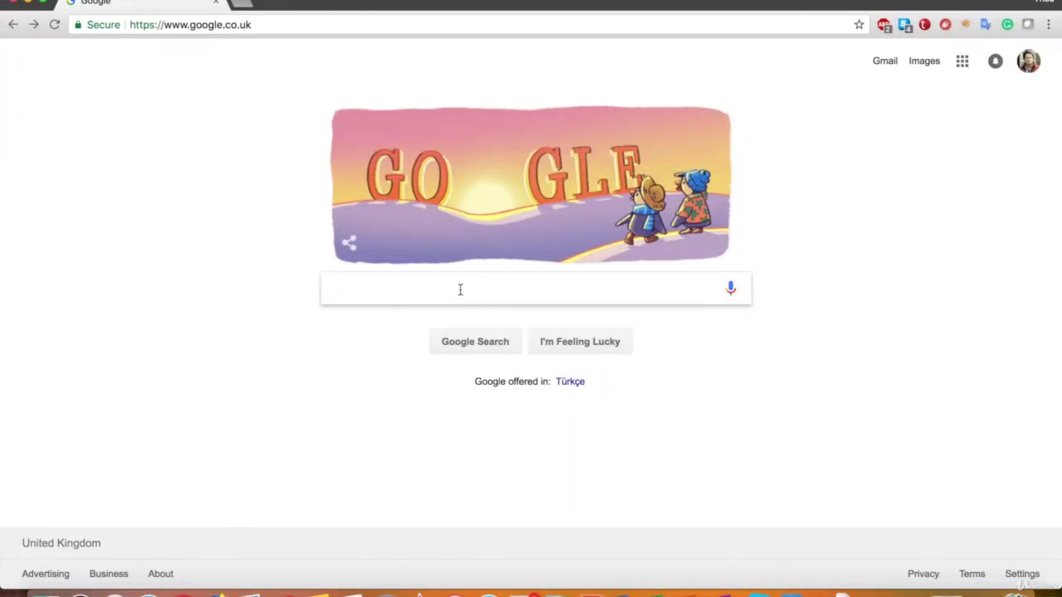
# Search Google for metasploitable and look over the Rapid7 download result.
pyautogui.write('meta')
pyautogui.click(477, 313)
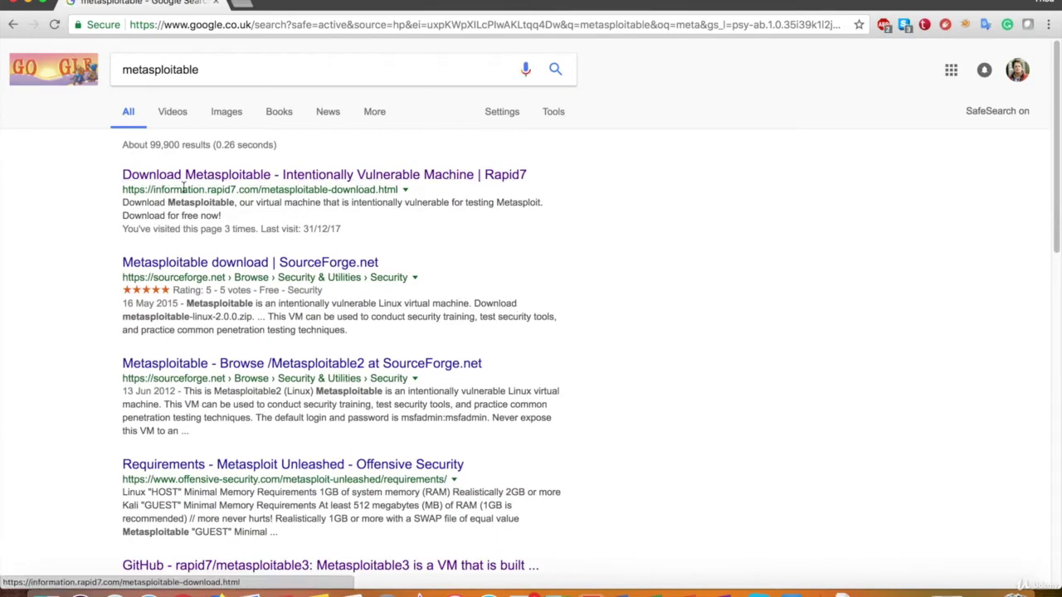
pyautogui.moveTo(207, 189); pyautogui.dragTo(236, 190)
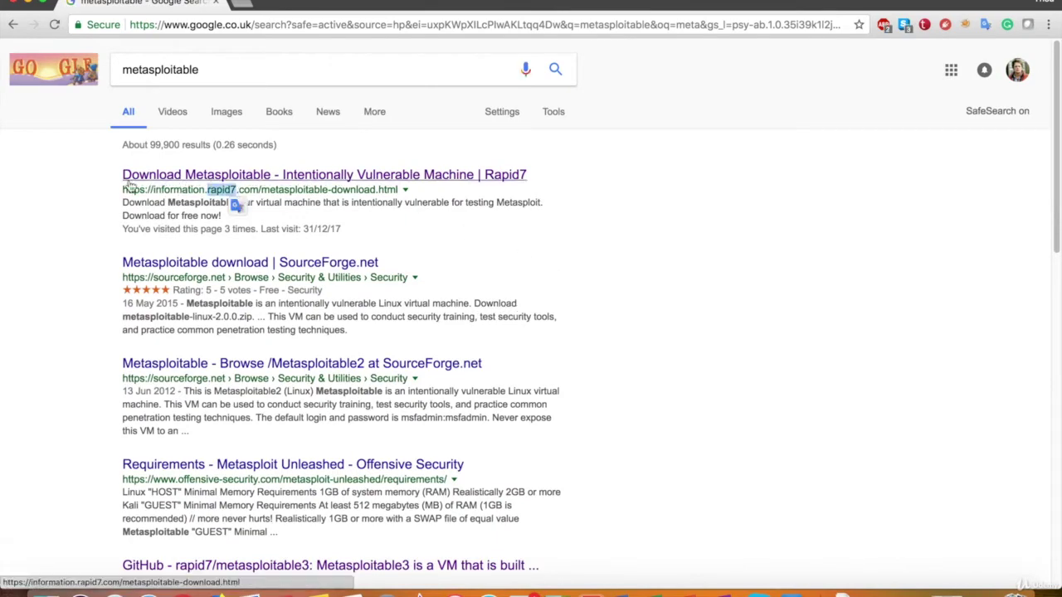
pyautogui.moveTo(130, 188); pyautogui.dragTo(580, 178)
pyautogui.click(684, 280)
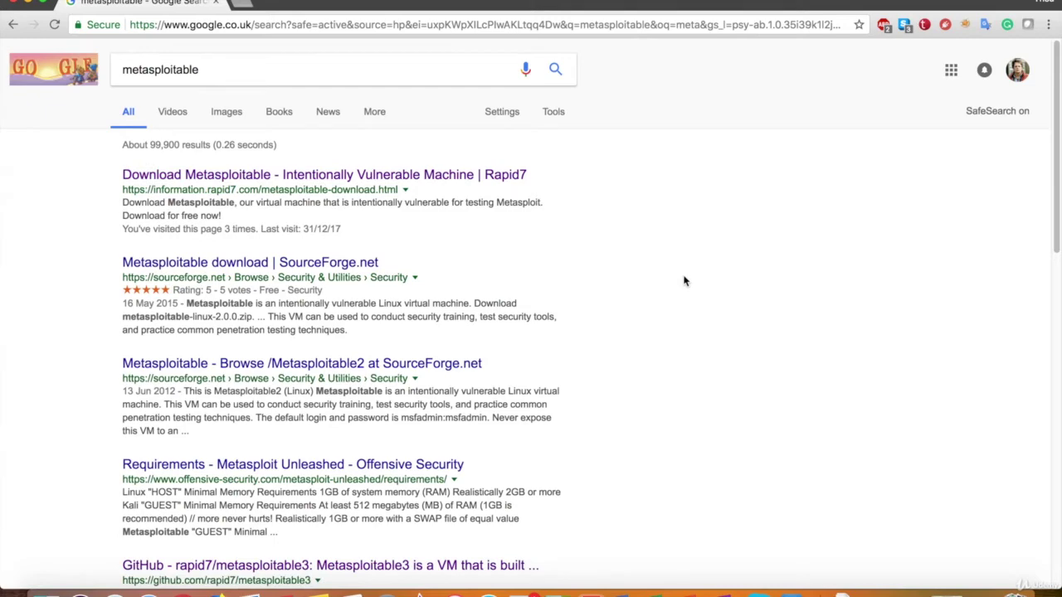
# Open the GitHub rapid7/metasploitable3 search result in a new tab and switch to it.
pyautogui.scroll(-1, 571, 473)
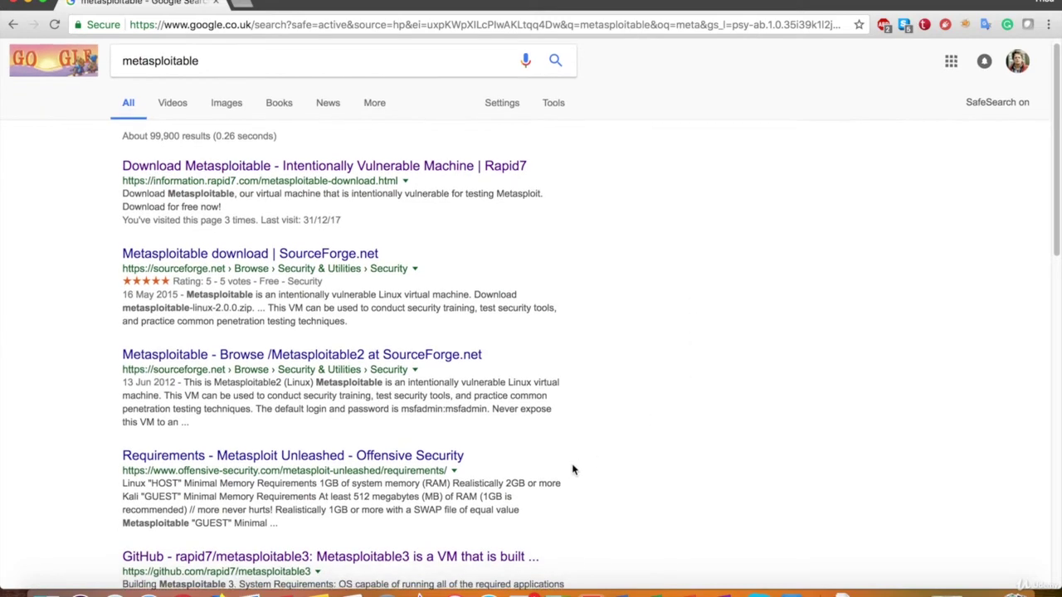
pyautogui.scroll(-5, 571, 470)
pyautogui.moveTo(116, 267); pyautogui.dragTo(557, 271)
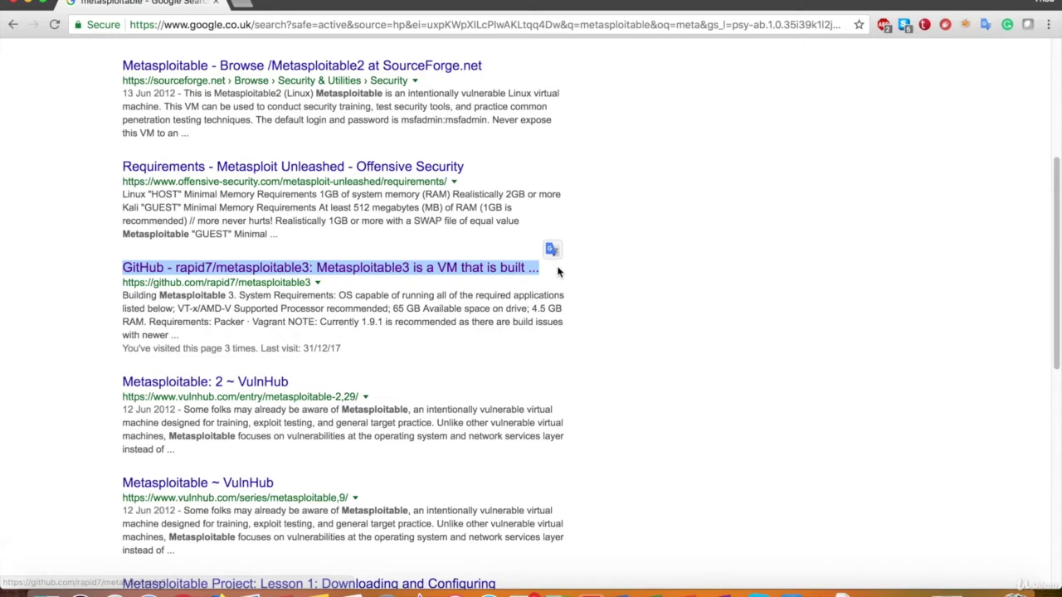
pyautogui.rightClick(490, 267)
pyautogui.click(531, 273)
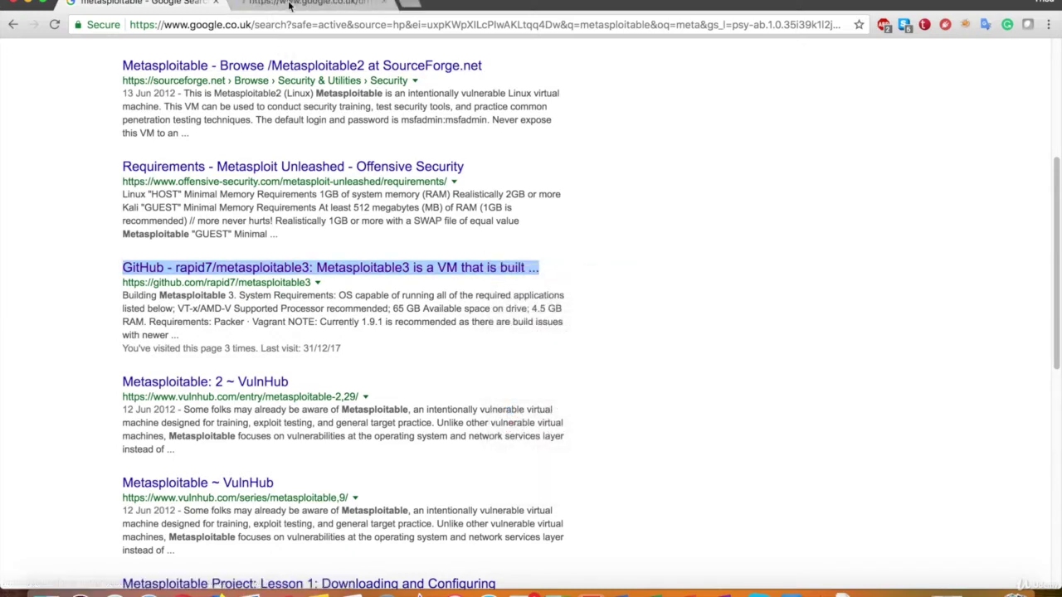
pyautogui.click(290, 6)
# Examine the Metasploitable3 system requirements for drive space and RAM in the repository's README.
pyautogui.scroll(-3, 259, 329)
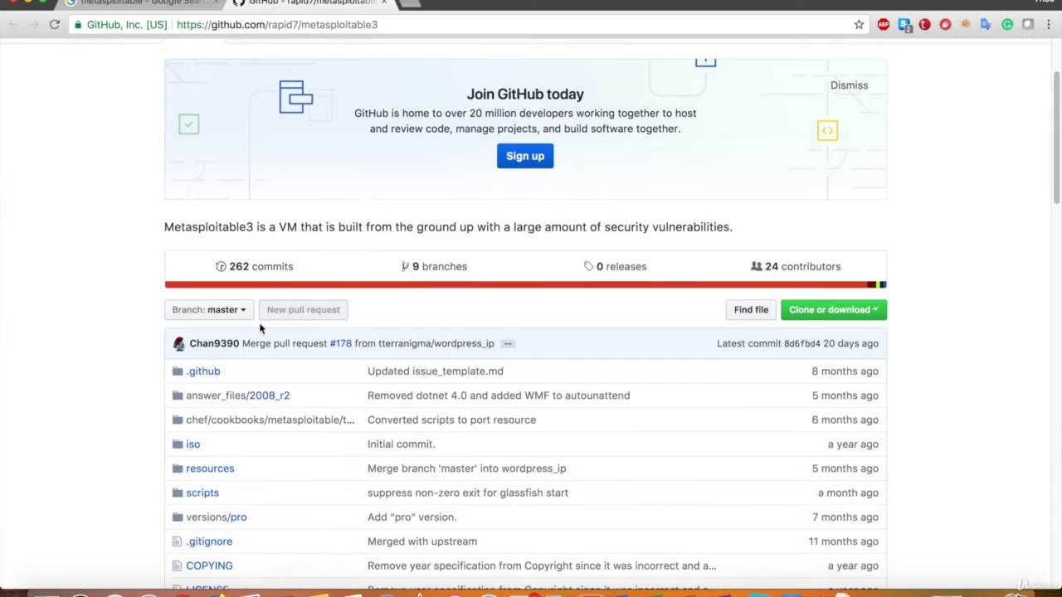
pyautogui.scroll(-10, 260, 329)
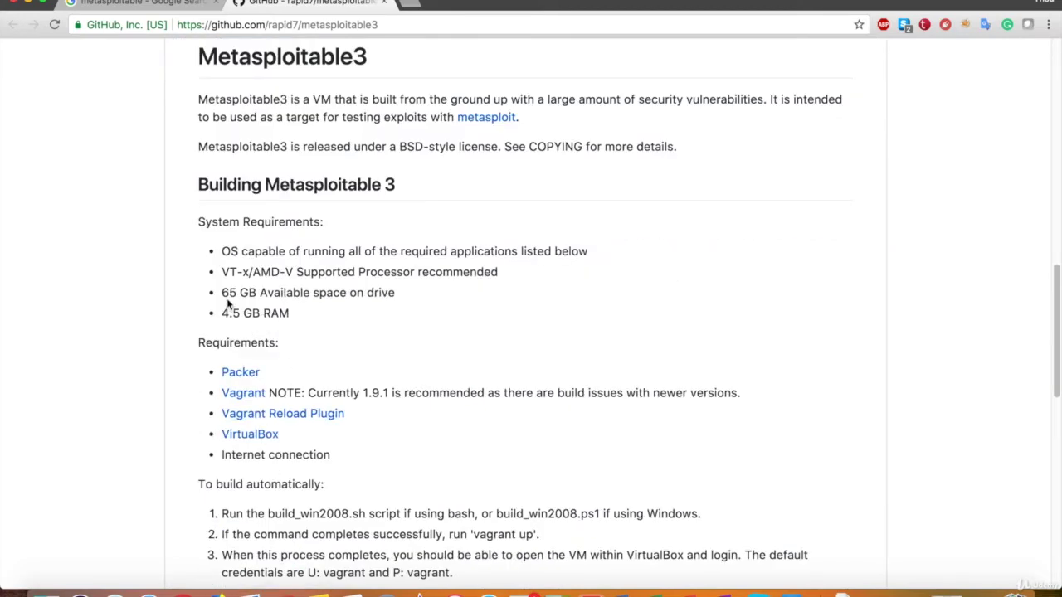
pyautogui.moveTo(221, 292); pyautogui.dragTo(408, 296)
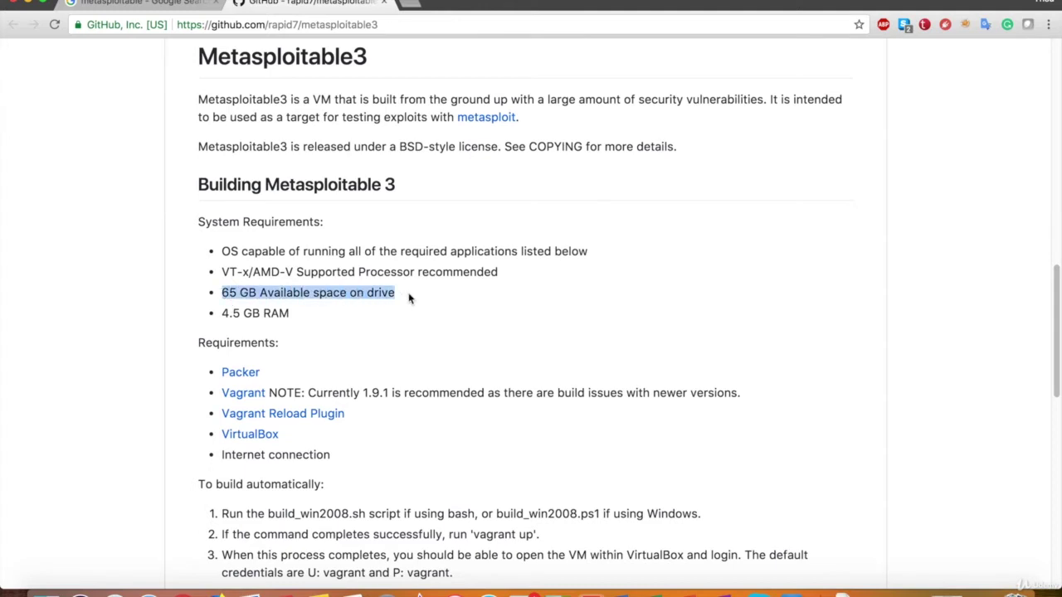
pyautogui.click(420, 310)
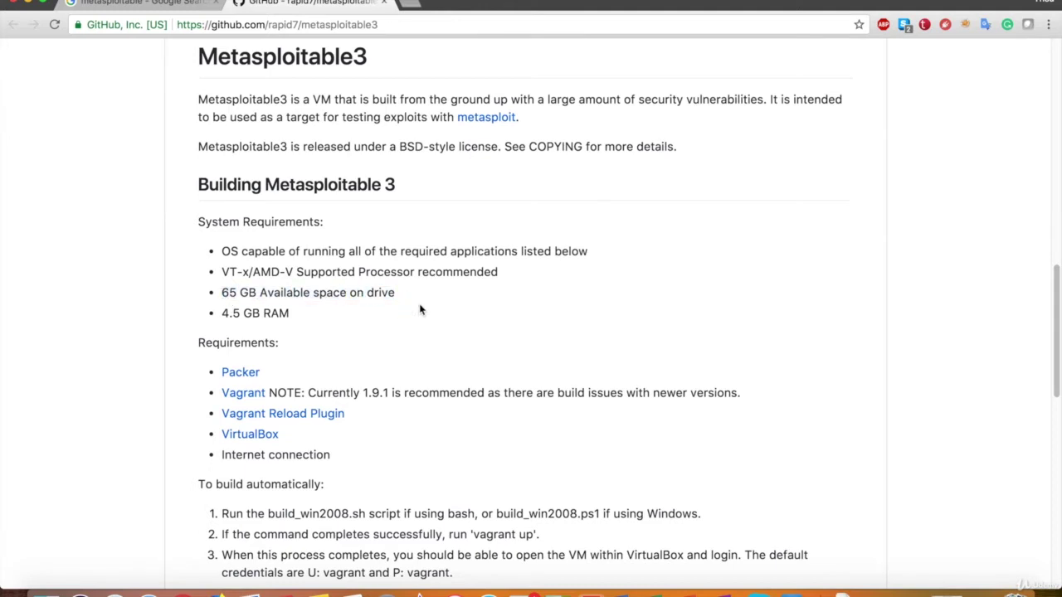
pyautogui.moveTo(221, 312); pyautogui.dragTo(307, 313)
pyautogui.click(373, 305)
pyautogui.scroll(-1, 378, 309)
pyautogui.scroll(10, 382, 332)
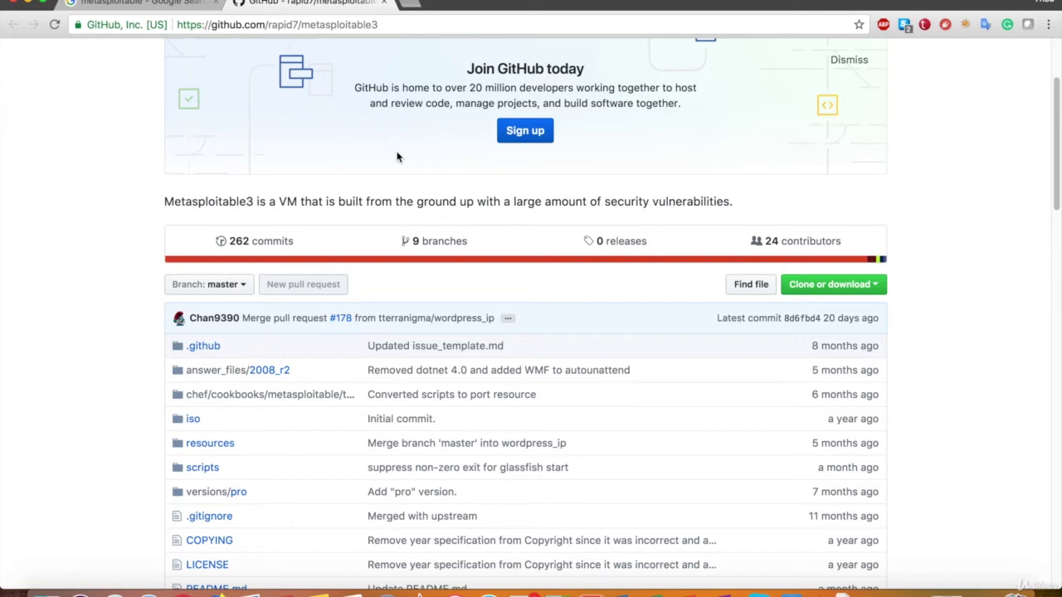
# Return to the Google search results and open the Rapid7 Metasploitable download page.
pyautogui.click(203, 4)
pyautogui.scroll(-3, 360, 209)
pyautogui.scroll(8, 248, 199)
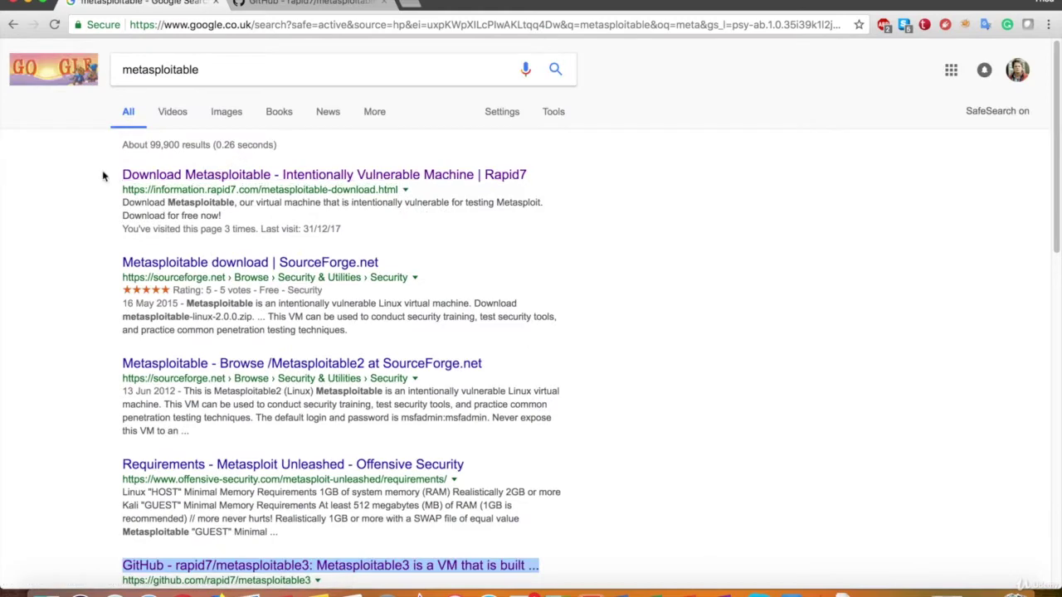
pyautogui.click(179, 179)
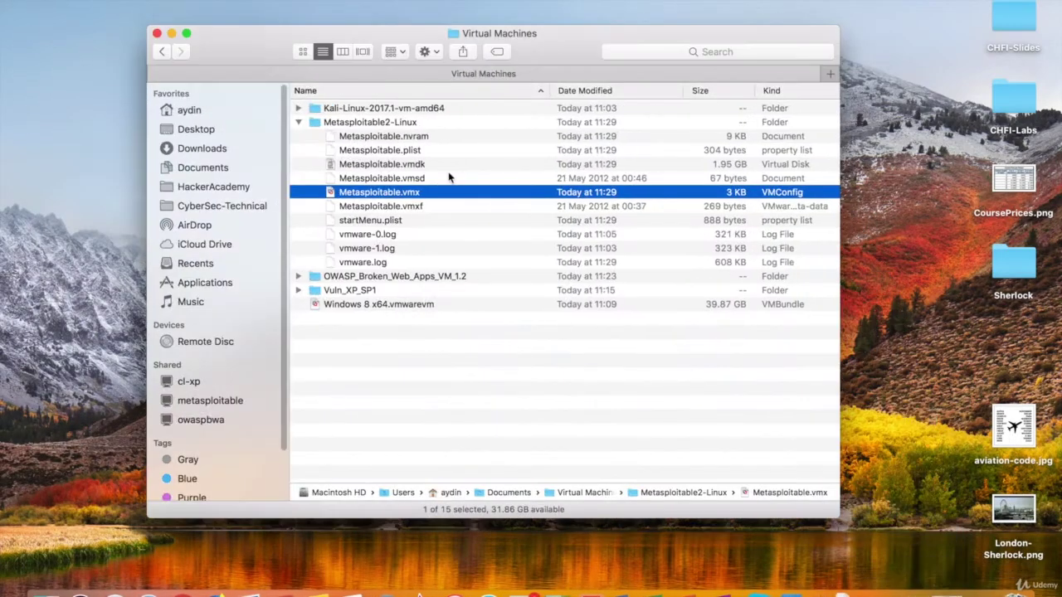
# In Finder's Virtual Machines folder, look over the OWASP_Broken_Web_Apps_VM_1.2 and Vuln_XP_SP1 folders and select Metasploitable2-Linux.
pyautogui.click(343, 123)
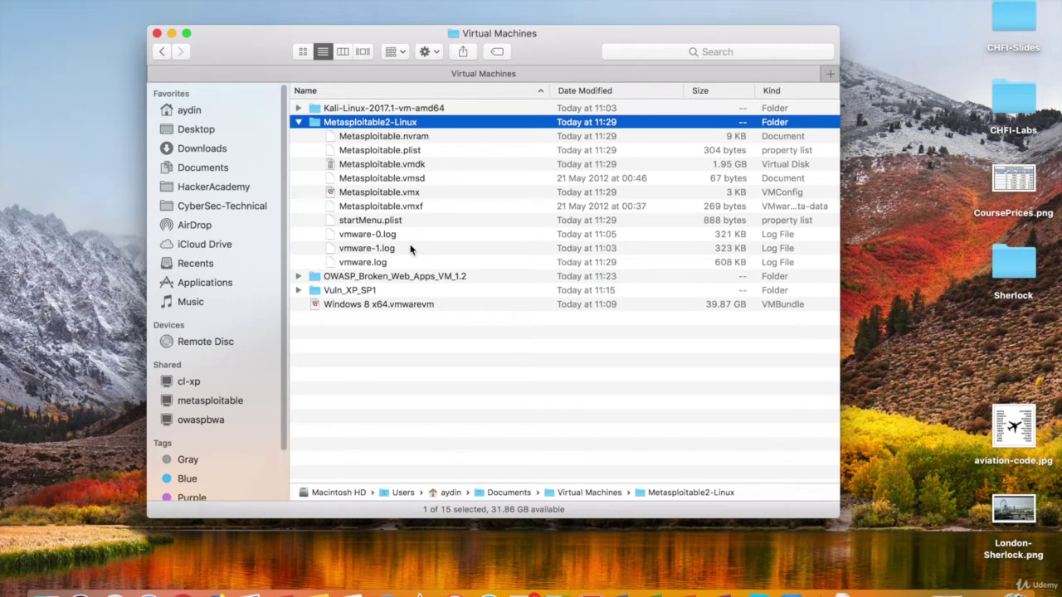
pyautogui.click(346, 279)
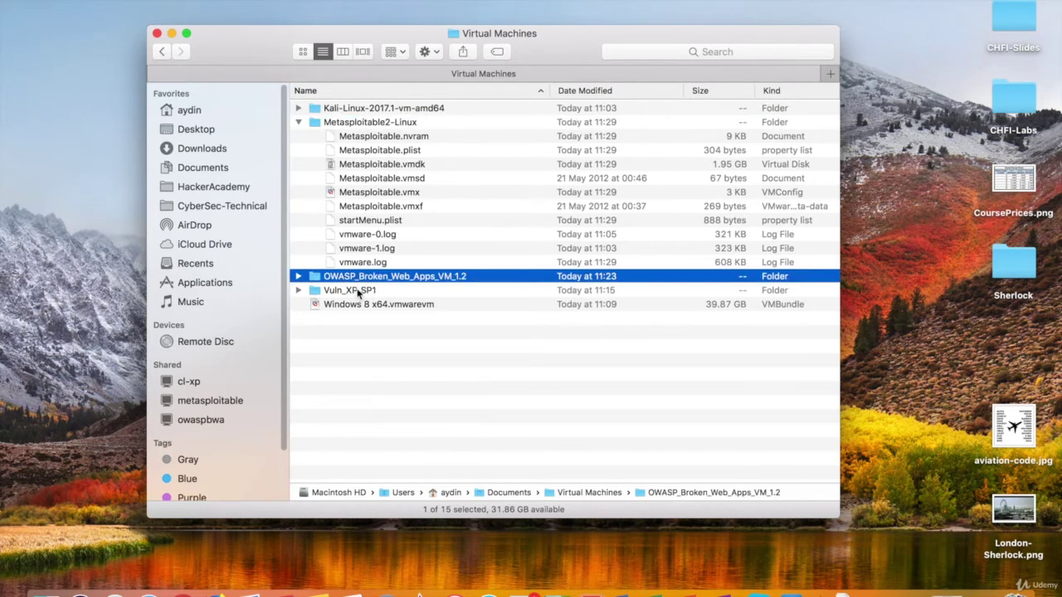
pyautogui.click(357, 291)
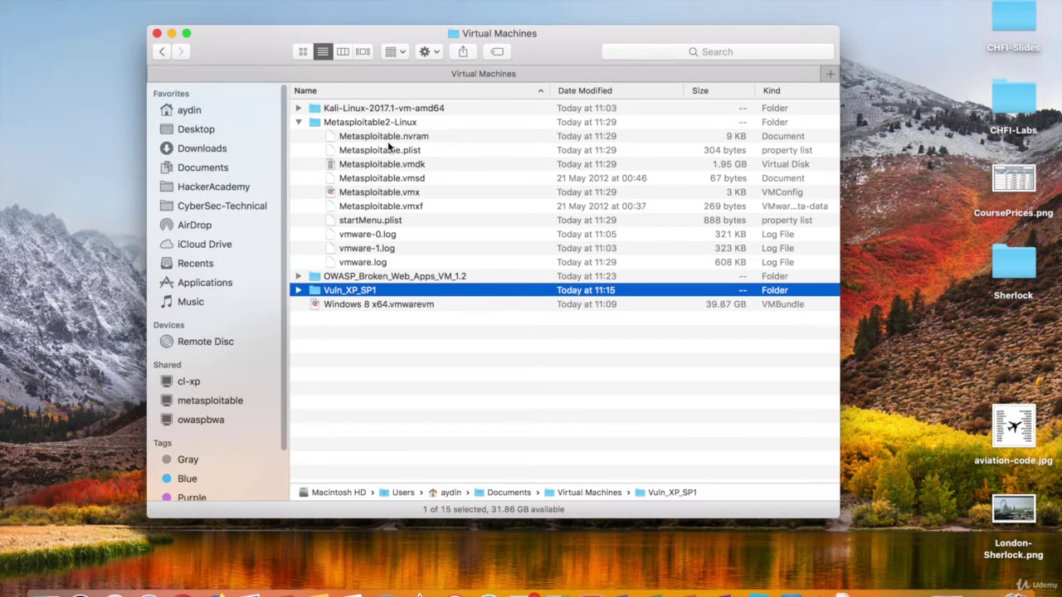
pyautogui.click(386, 123)
# Open the Metasploitable2-Linux virtual machine's network adapter settings in VMware Fusion and choose Share with my Mac.
pyautogui.click(754, 8)
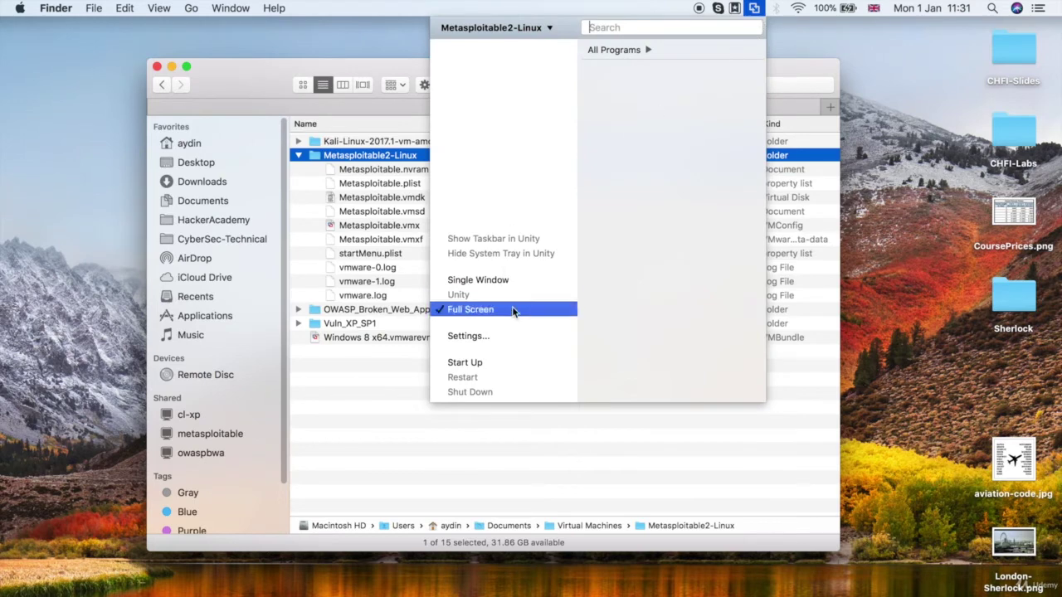
pyautogui.click(471, 337)
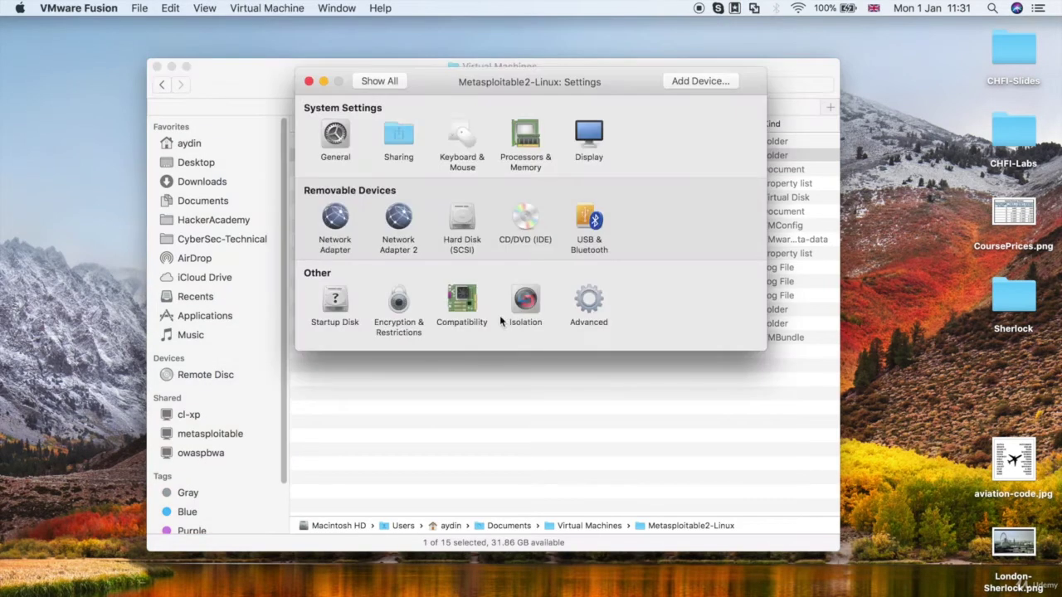
pyautogui.click(335, 220)
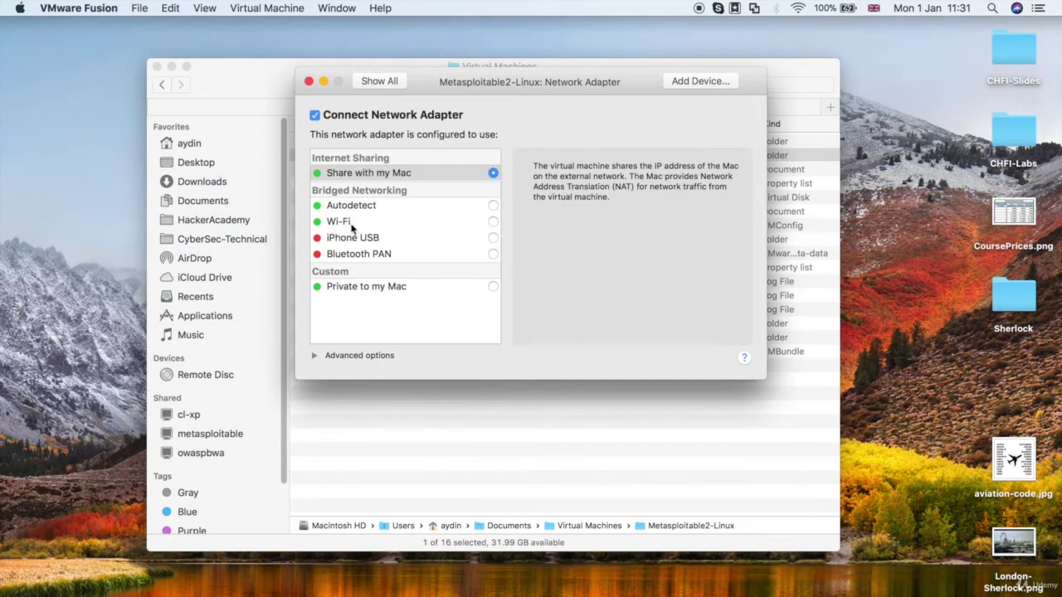
pyautogui.click(365, 174)
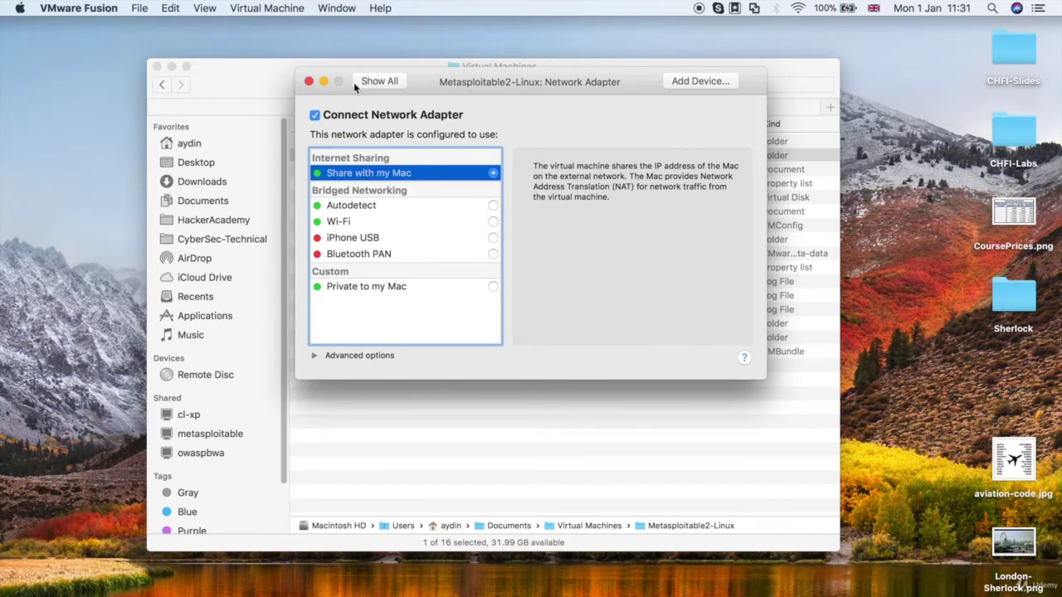
# Check the virtual machine's processor and memory settings, and close the settings window.
pyautogui.click(382, 81)
pyautogui.click(513, 143)
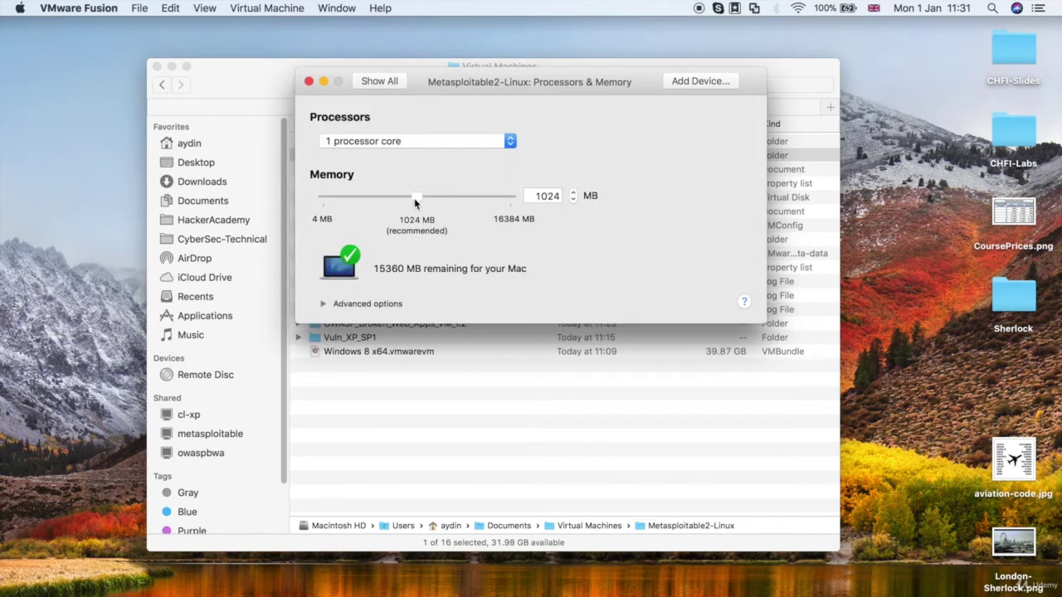
pyautogui.click(308, 81)
# Start up the Metasploitable2-Linux virtual machine and display it in full screen.
pyautogui.click(753, 8)
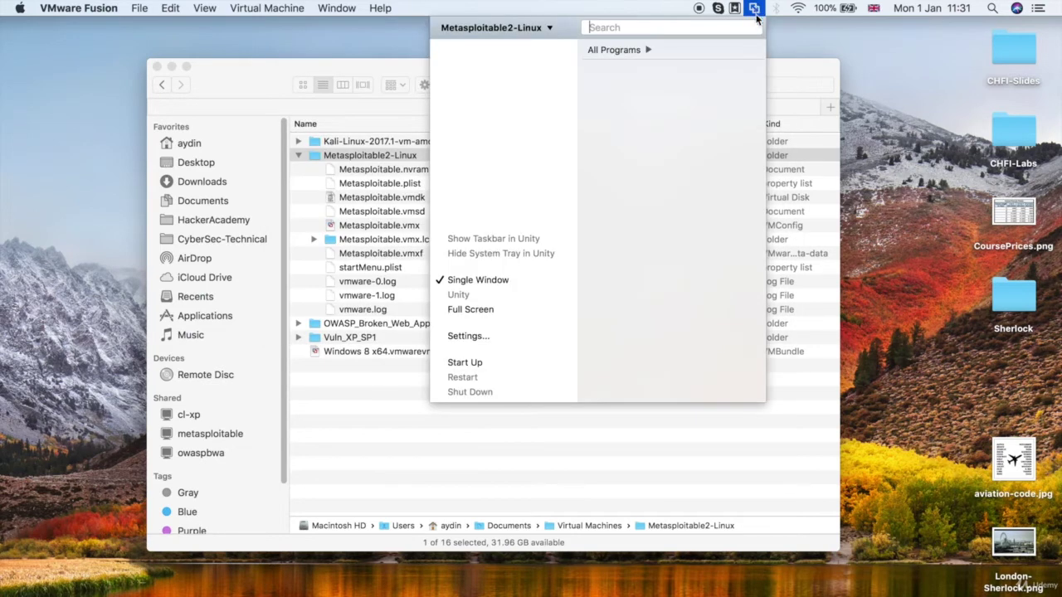
pyautogui.click(501, 361)
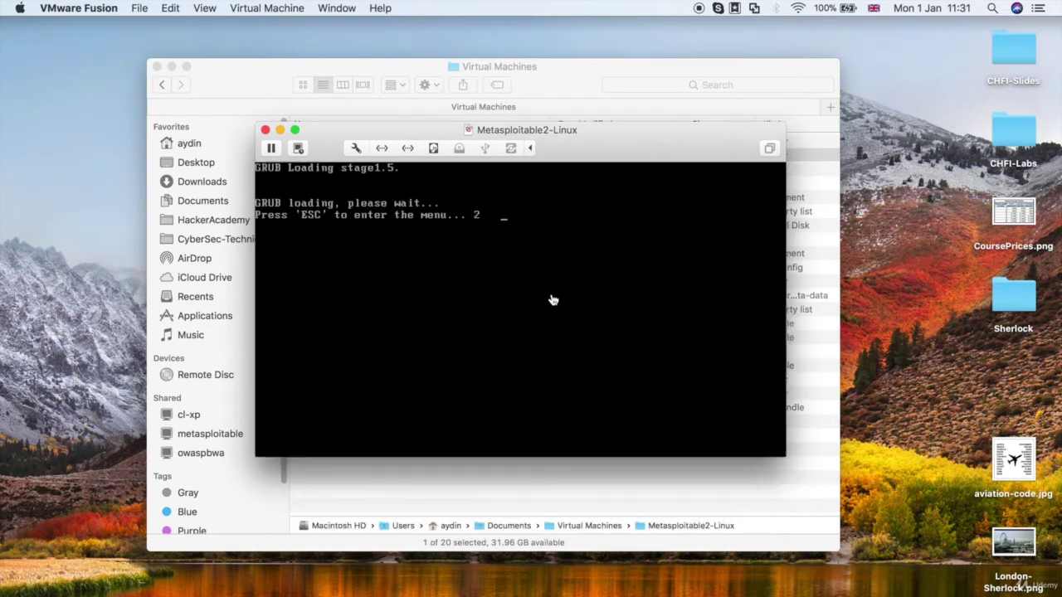
pyautogui.click(294, 130)
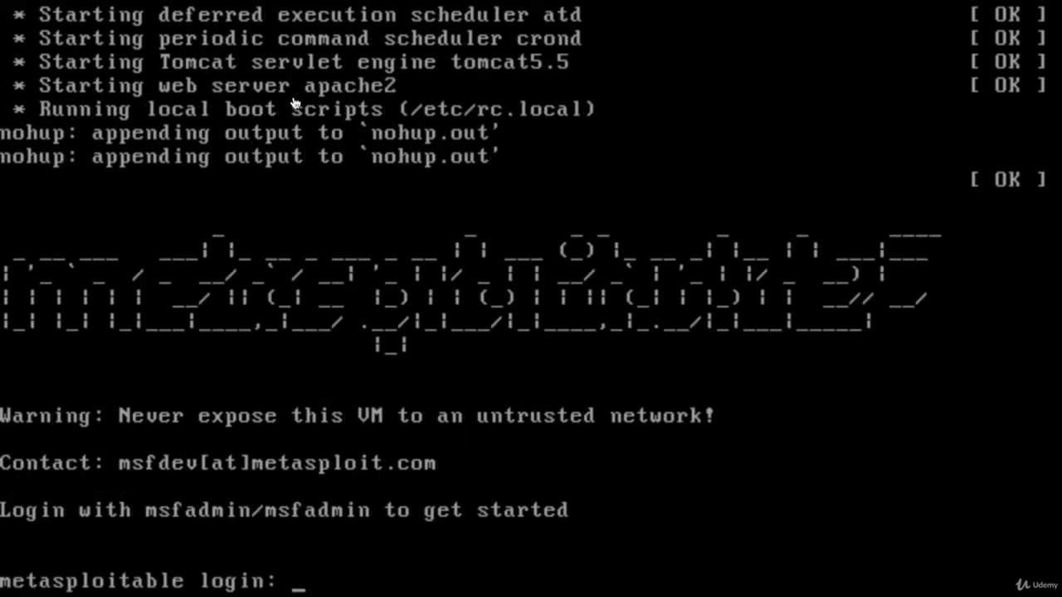
# Log in to the Metasploitable console by entering the default account's username and password.
pyautogui.write('msfadmin')
pyautogui.press('Return')
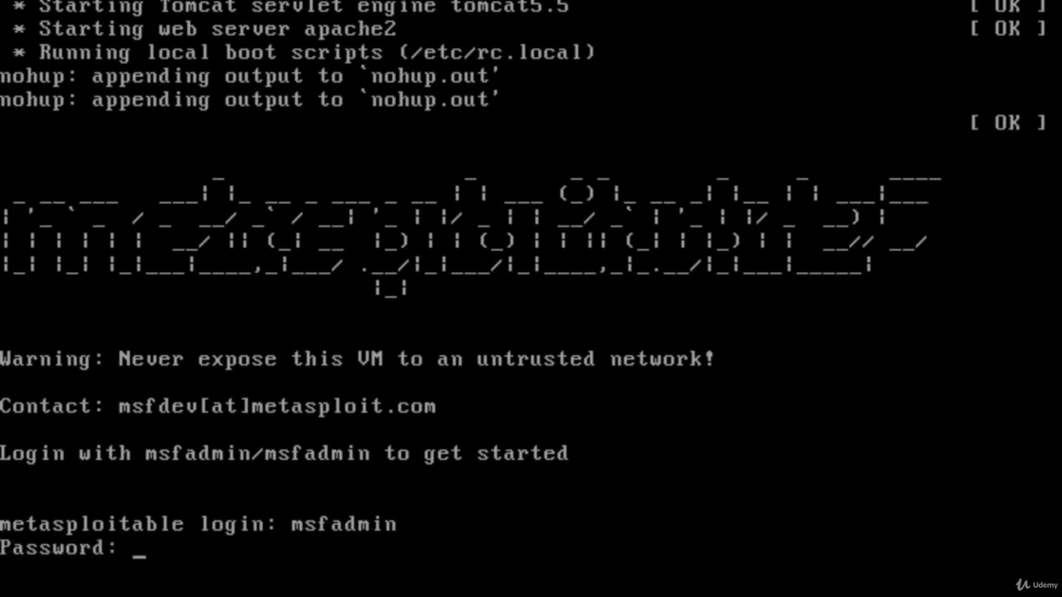
pyautogui.write('msfadmin')
pyautogui.press('Return')
# Display the network interface configuration with ifconfig and list the listening TCP ports with netstat -tnlp.
pyautogui.write('ifconfig')
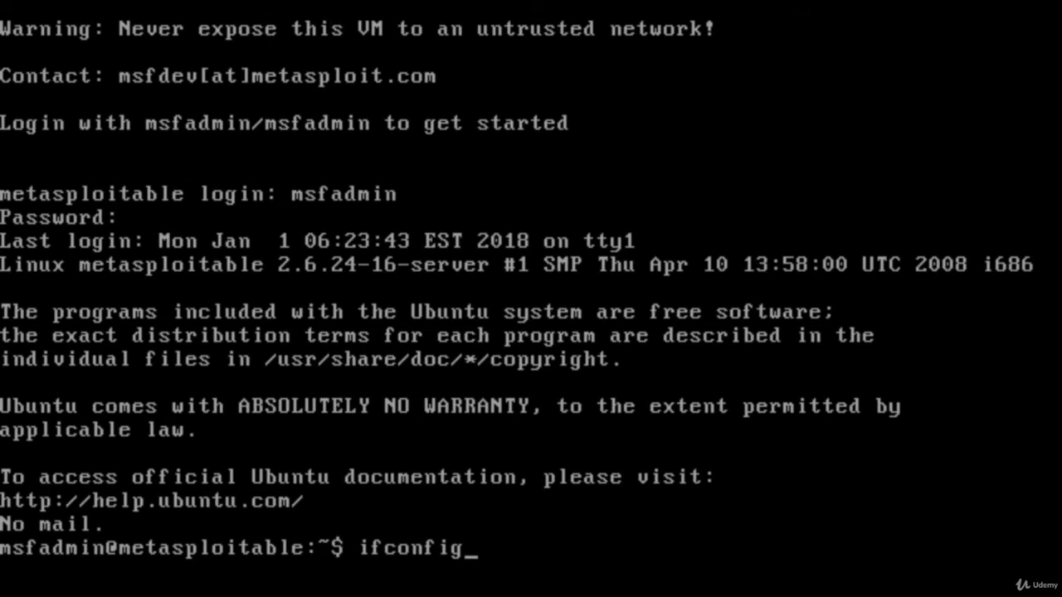
pyautogui.press('Return')
pyautogui.write('netstt')
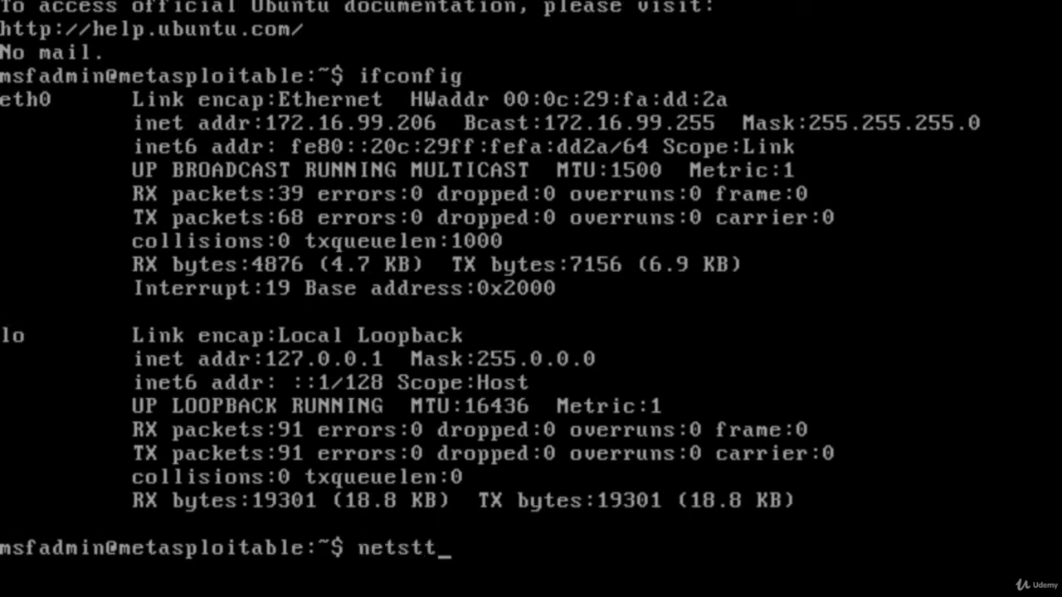
pyautogui.press('BackSpace')
pyautogui.write('at -tnlp')
pyautogui.press('Return')
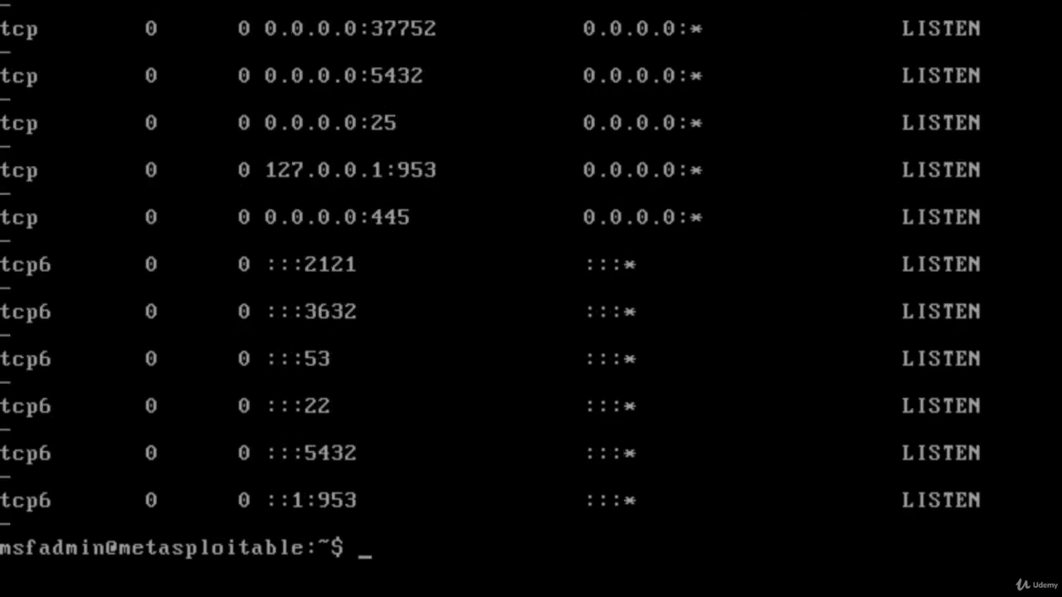
# Examine the netstat output from the start of the port list to its end.
pyautogui.hotkey('shift', 'pageup')
pyautogui.hotkey('shift', 'pageup')
pyautogui.hotkey('shift', 'pageup')
pyautogui.hotkey('shift', 'pageup')
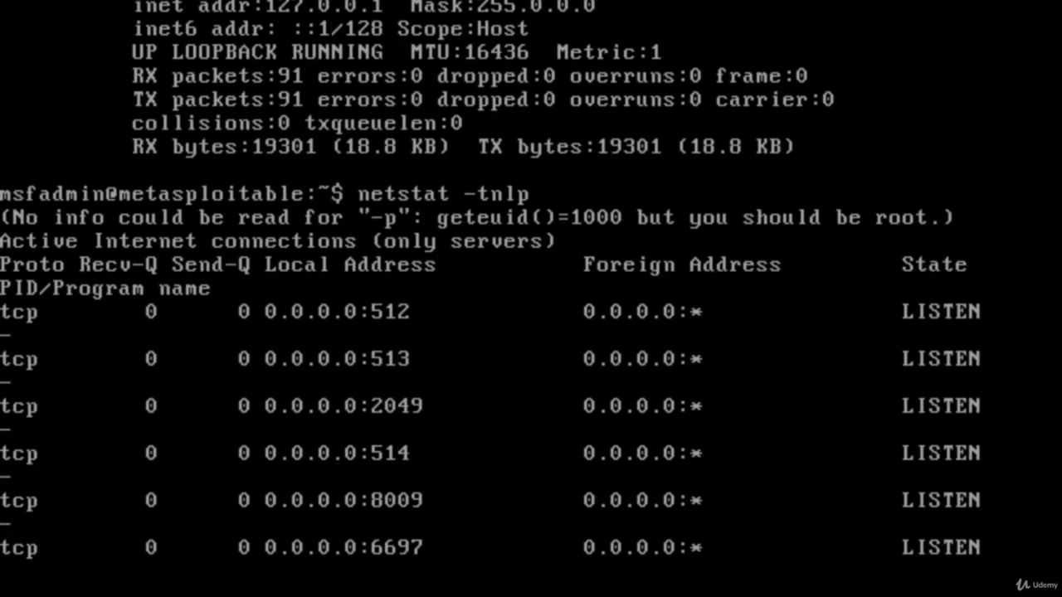
pyautogui.hotkey('shift', 'pagedown')
pyautogui.hotkey('shift', 'pagedown')
pyautogui.hotkey('shift', 'pagedown')
pyautogui.hotkey('shift', 'pagedown')
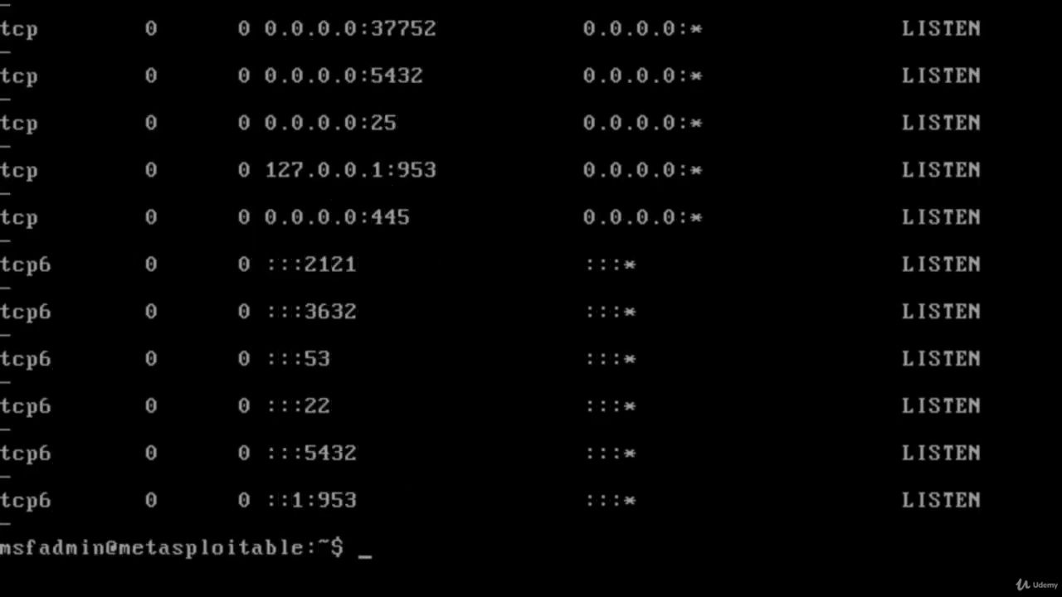
# List all running processes with ps aux and look through the whole output.
pyautogui.write('ps aux')
pyautogui.press('Return')
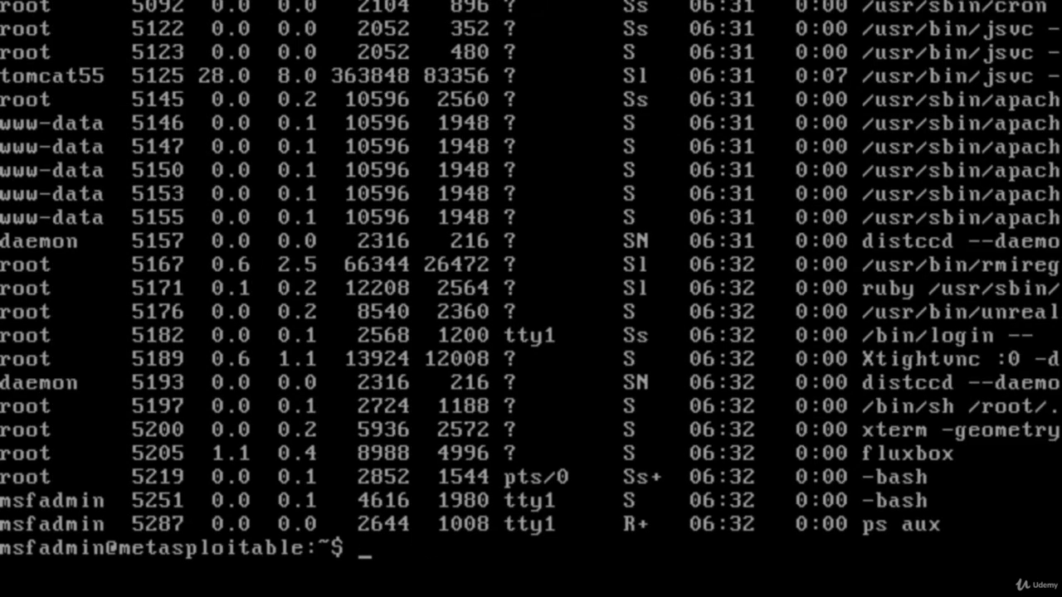
pyautogui.hotkey('shift', 'pageup')
pyautogui.hotkey('shift', 'pageup')
pyautogui.hotkey('shift', 'pageup')
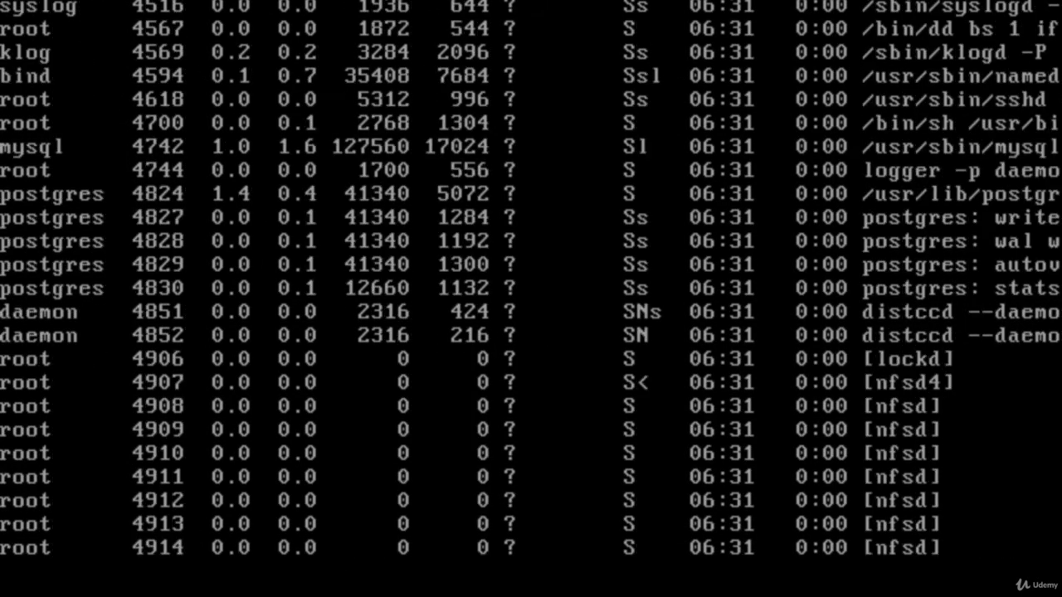
pyautogui.hotkey('shift', 'pageup')
pyautogui.hotkey('shift', 'pageup')
pyautogui.hotkey('shift', 'pageup')
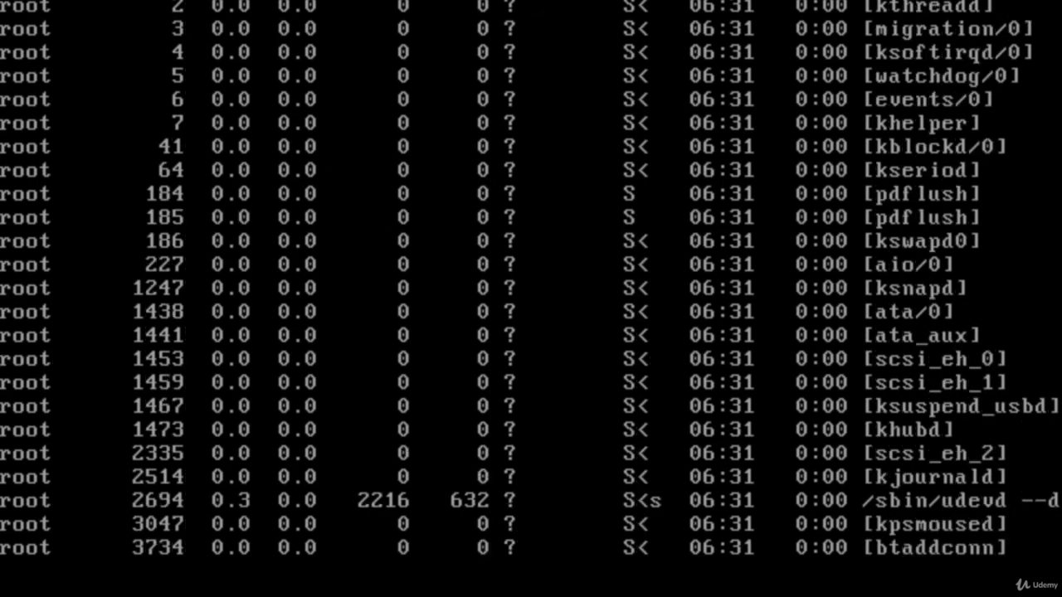
pyautogui.hotkey('shift', 'pageup')
pyautogui.hotkey('shift', 'pagedown')
pyautogui.hotkey('shift', 'pagedown')
pyautogui.hotkey('shift', 'pagedown')
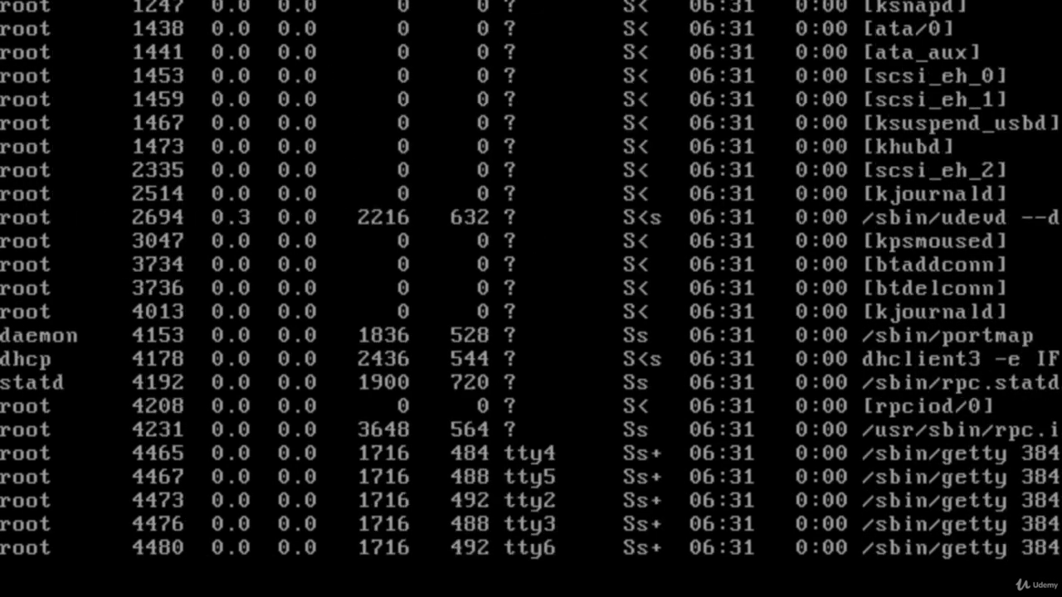
pyautogui.hotkey('shift', 'pagedown')
pyautogui.hotkey('shift', 'pagedown')
pyautogui.hotkey('shift', 'pagedown')
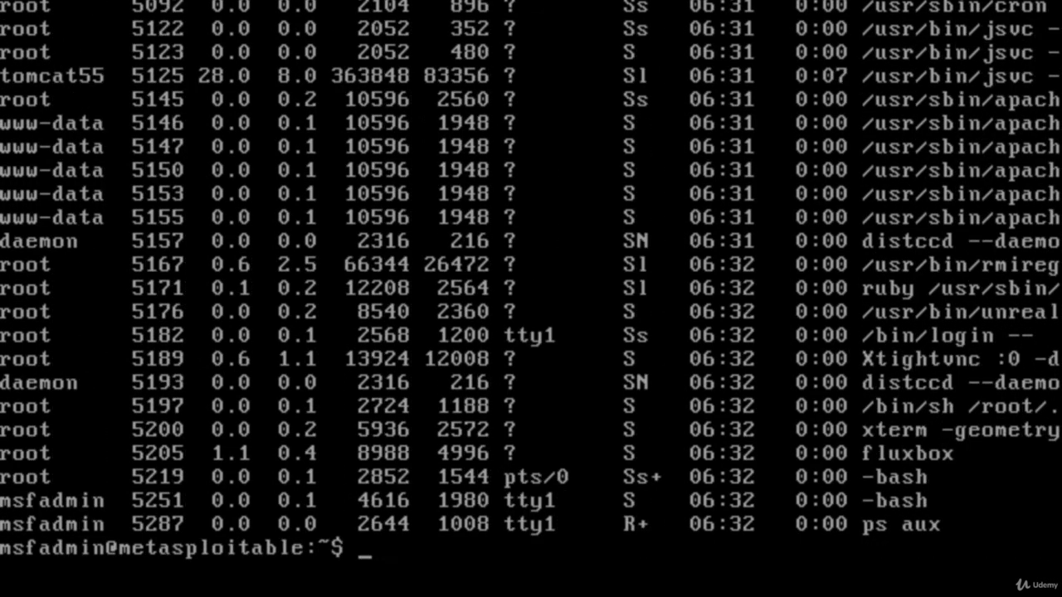